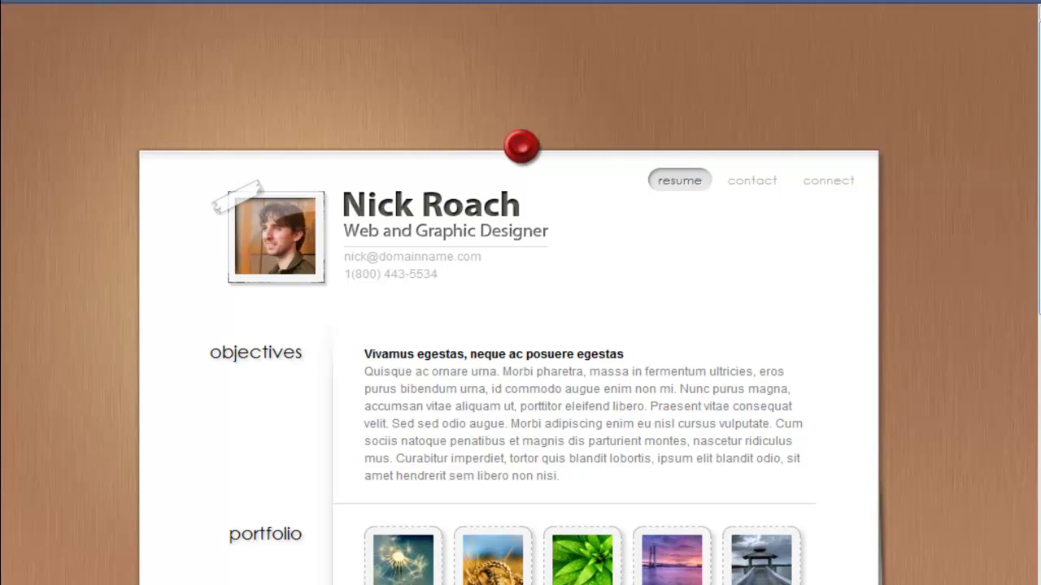
# Step: Look through the demo résumé's Connect section and contact form, then return to the main résumé
pyautogui.scroll(-1, 983, 185)
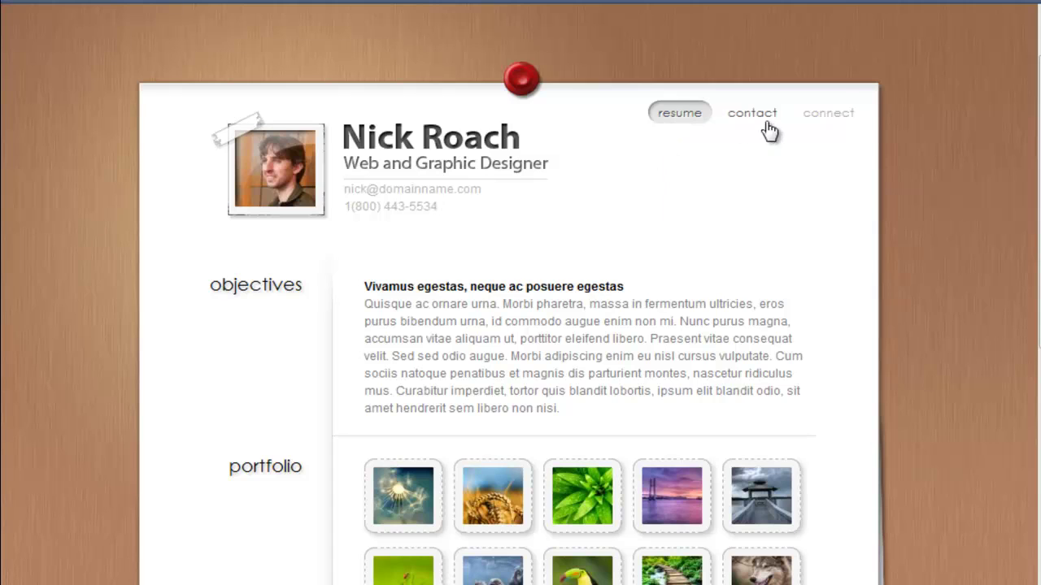
pyautogui.click(829, 118)
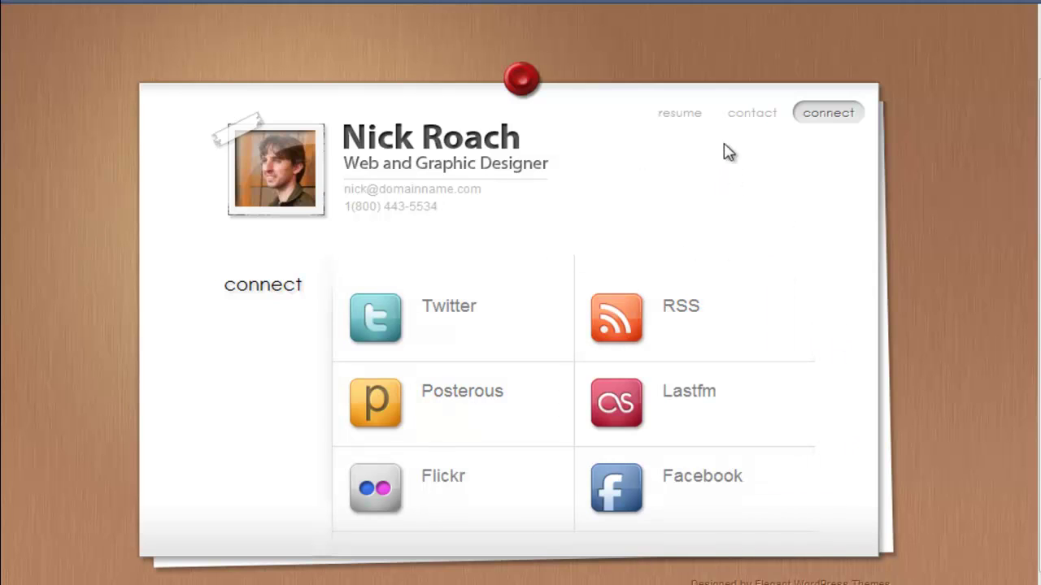
pyautogui.click(746, 129)
pyautogui.scroll(-2, 823, 204)
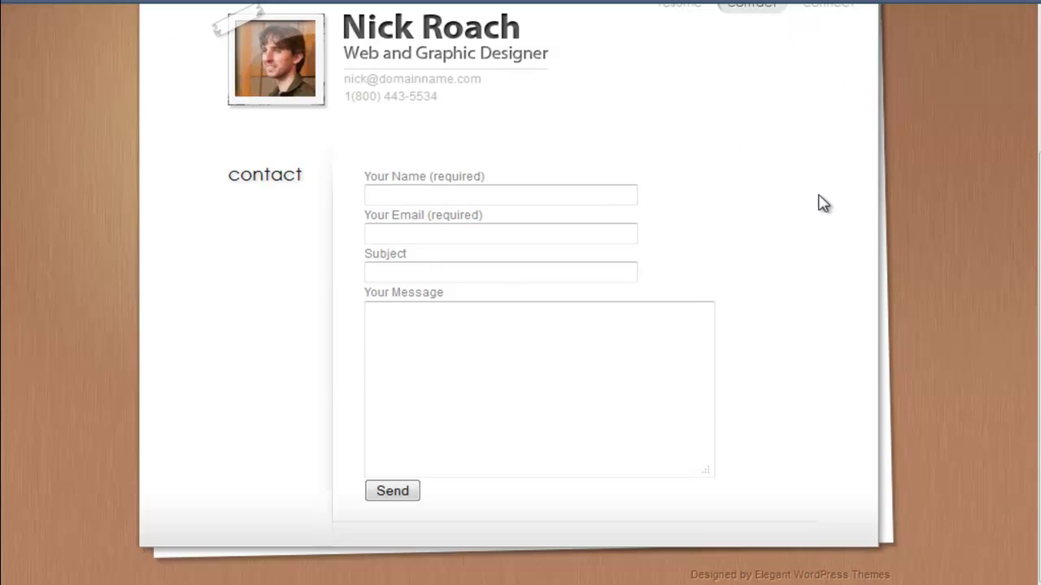
pyautogui.scroll(3, 823, 204)
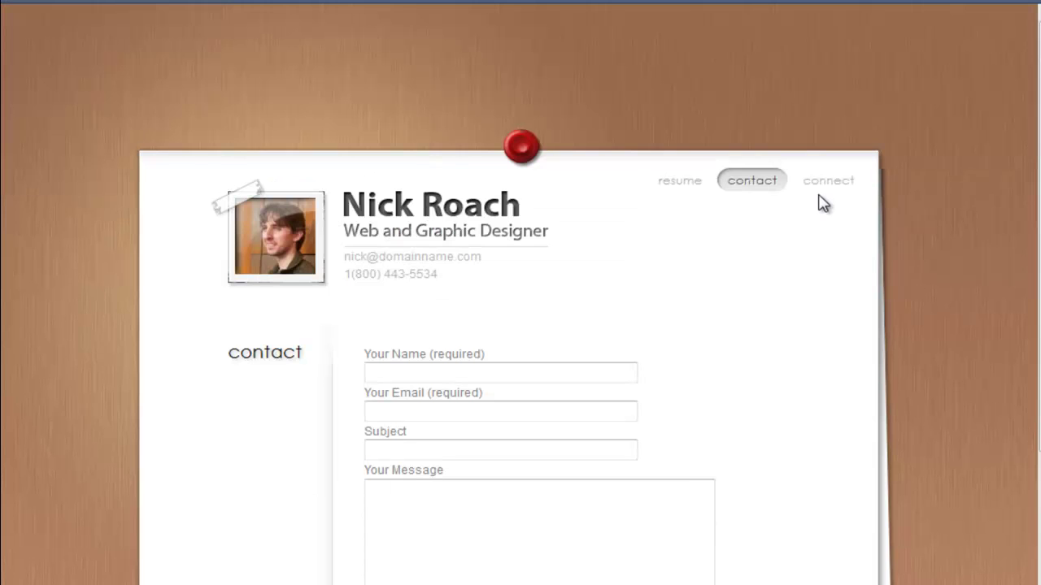
pyautogui.click(682, 188)
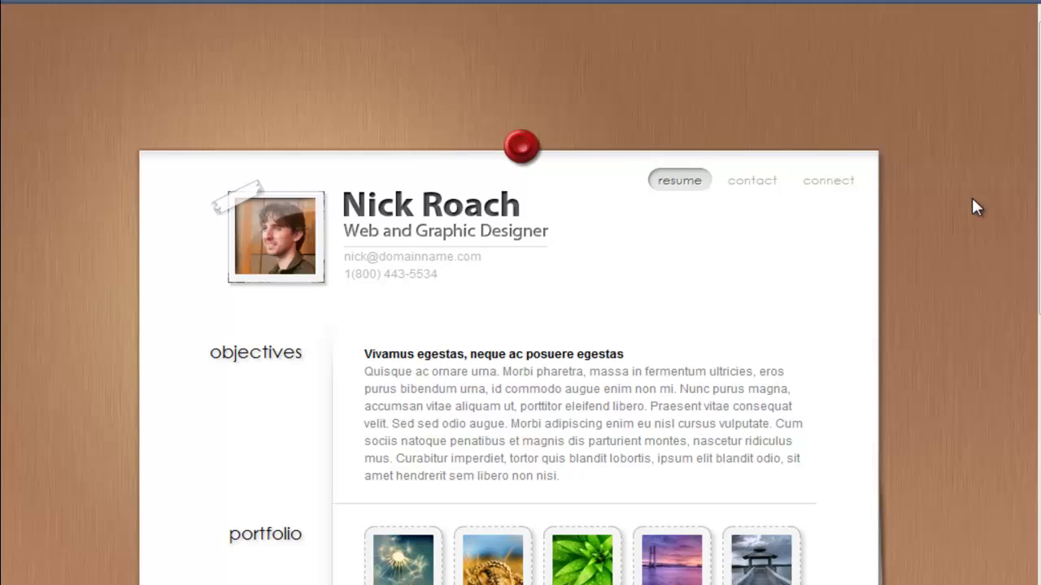
# Step: Scroll up and down through the main demo résumé to review its content
pyautogui.scroll(-2, 977, 208)
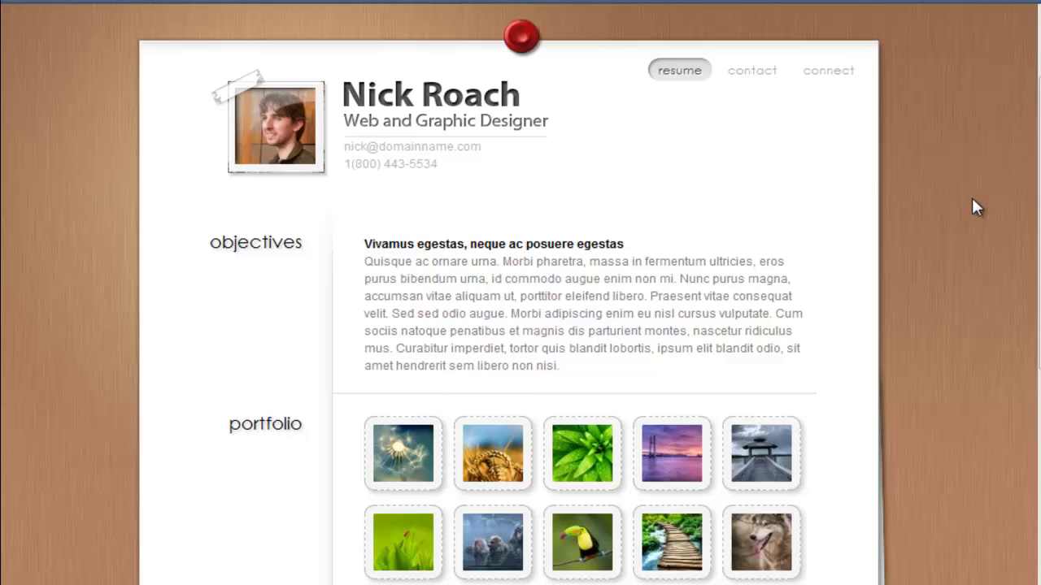
pyautogui.scroll(-3, 973, 198)
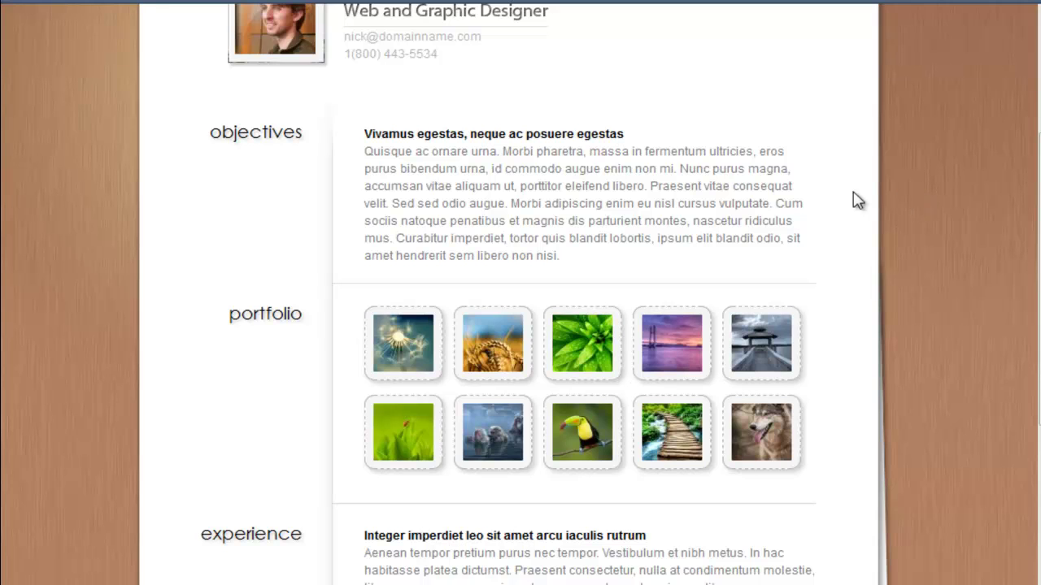
pyautogui.scroll(-4, 975, 250)
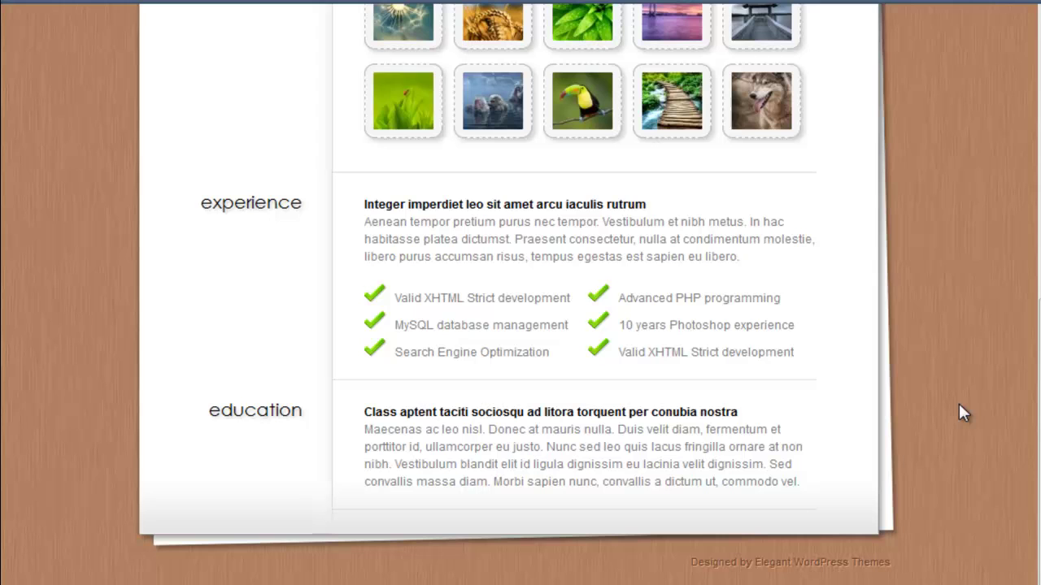
pyautogui.scroll(7, 958, 403)
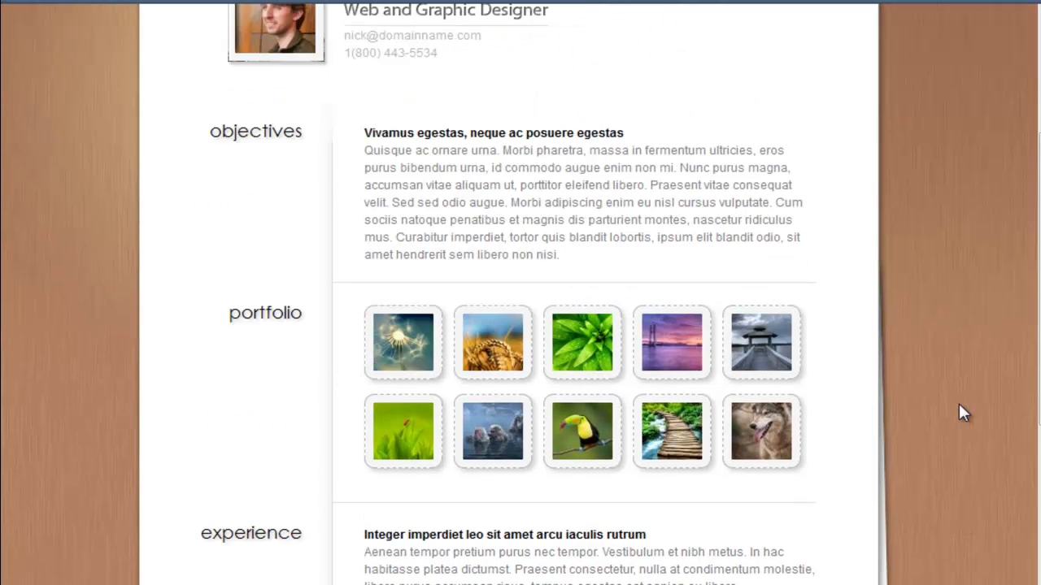
pyautogui.scroll(-3, 723, 309)
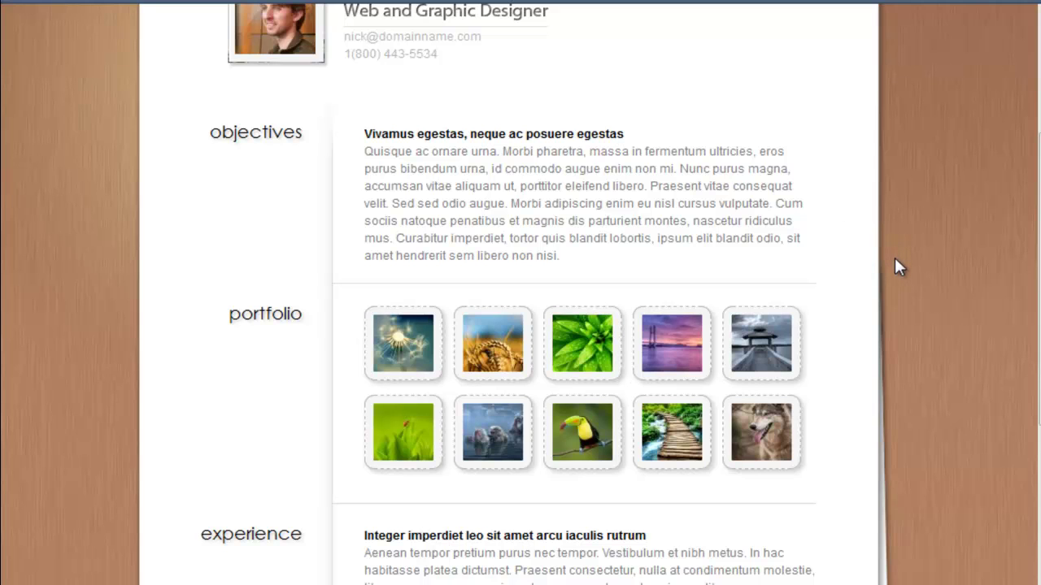
pyautogui.scroll(3, 894, 258)
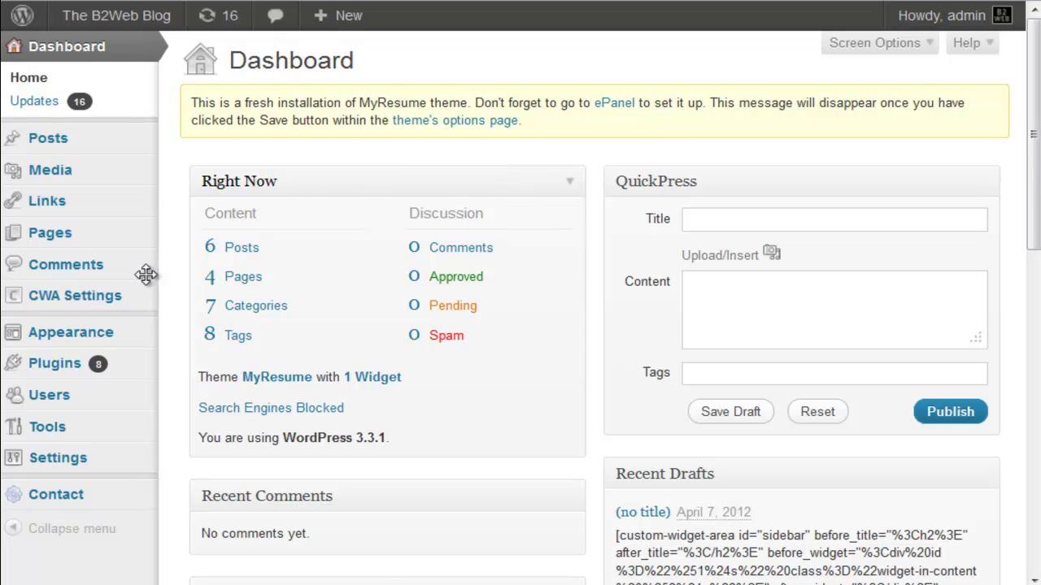
# Step: Open MyResume Theme Options from the Appearance menu to reach General Settings
pyautogui.moveTo(107, 339)
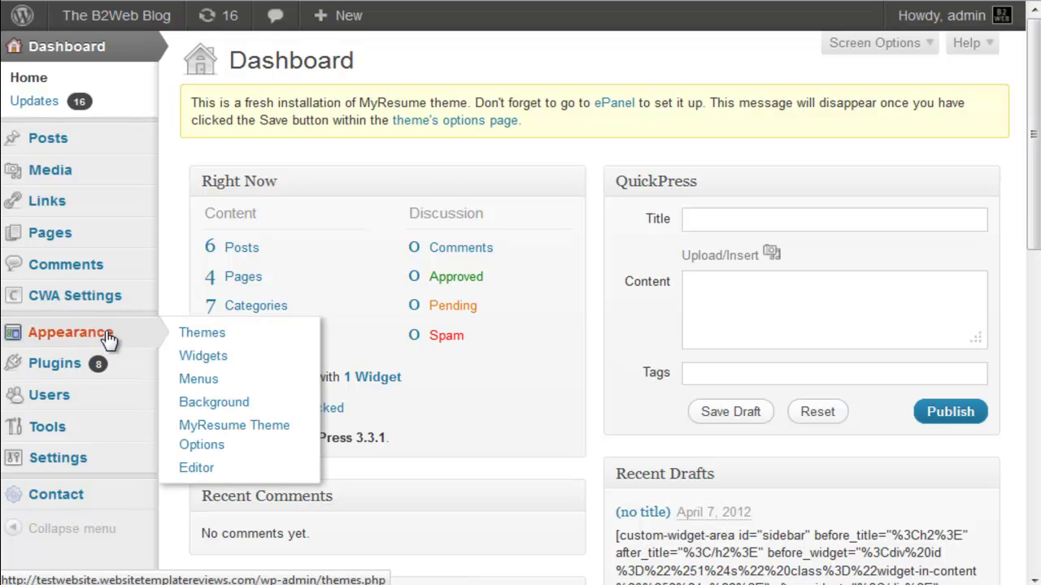
pyautogui.click(202, 437)
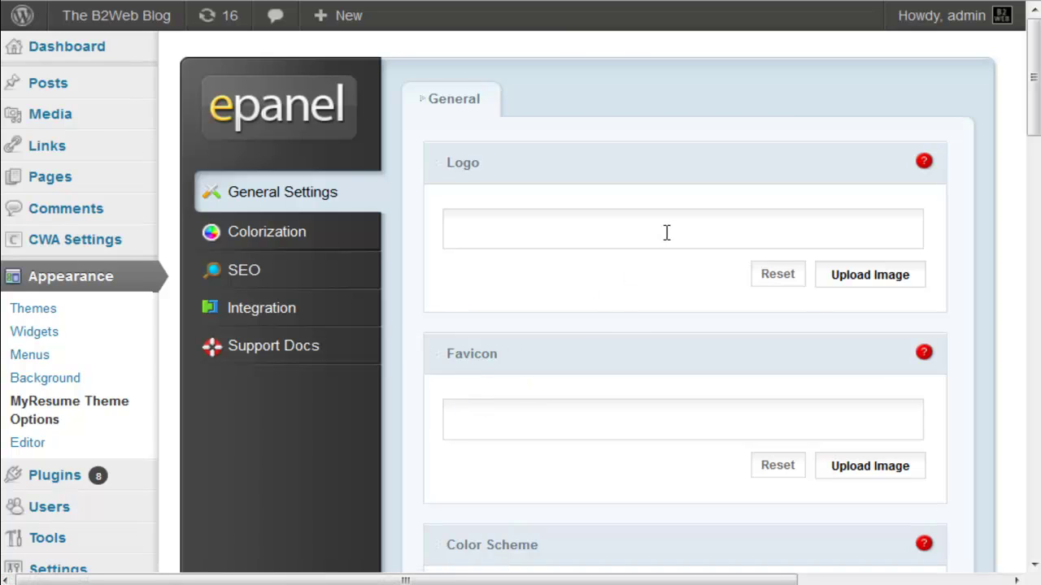
pyautogui.moveTo(1038, 113); pyautogui.dragTo(1034, 207)
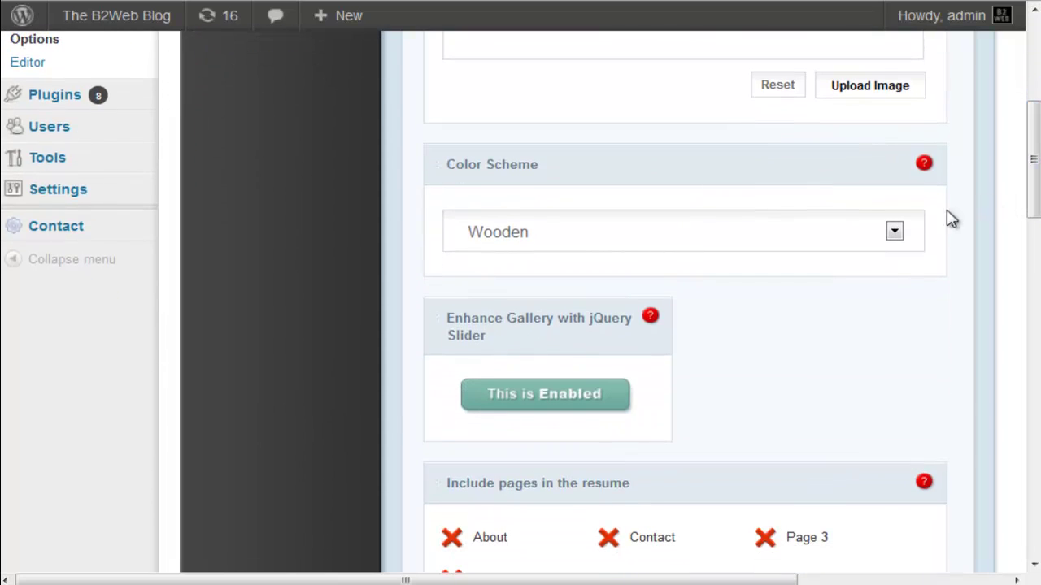
pyautogui.click(896, 233)
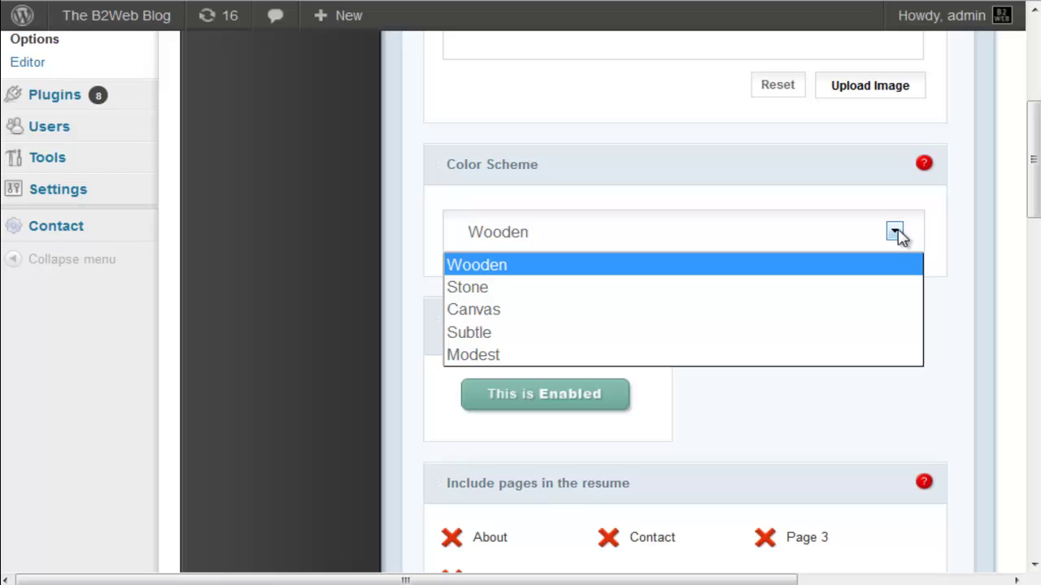
pyautogui.click(897, 233)
pyautogui.moveTo(1033, 200); pyautogui.dragTo(1036, 243)
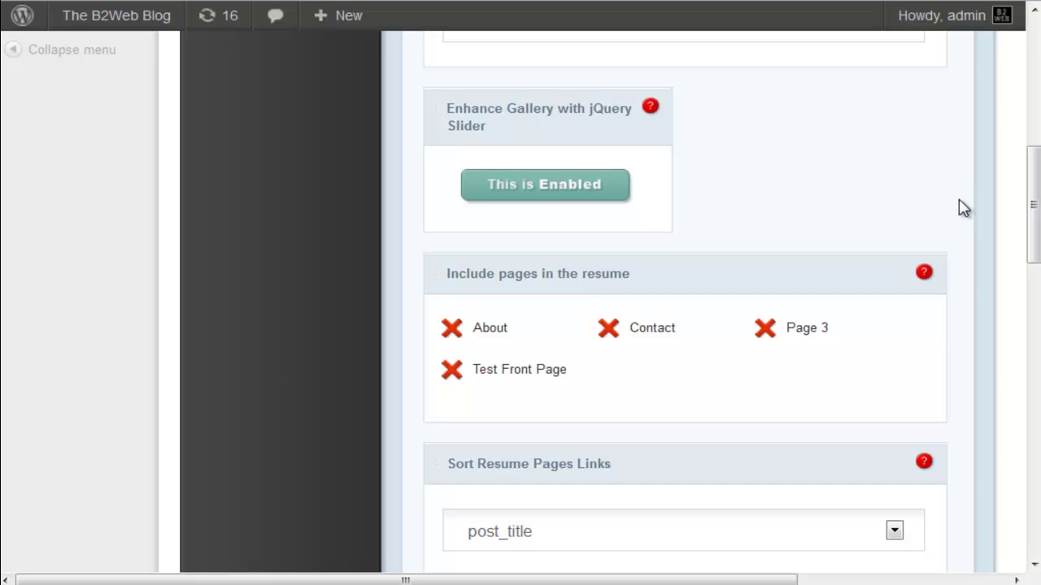
pyautogui.moveTo(1033, 213); pyautogui.dragTo(1030, 425)
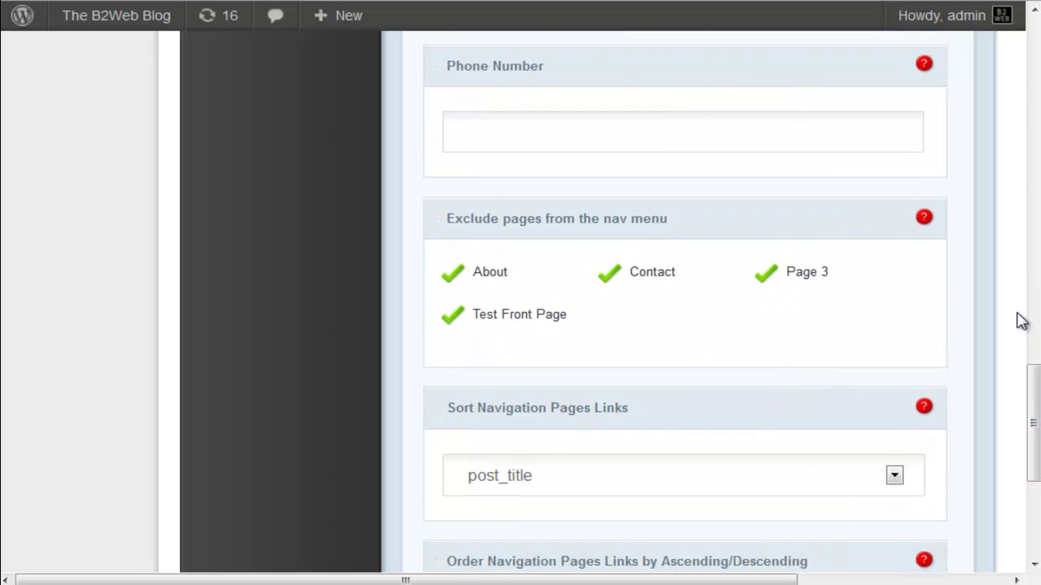
# Step: Mark Page 3, Test Front Page and About as included in the résumé, keeping Contact excluded
pyautogui.moveTo(1036, 399); pyautogui.dragTo(1031, 210)
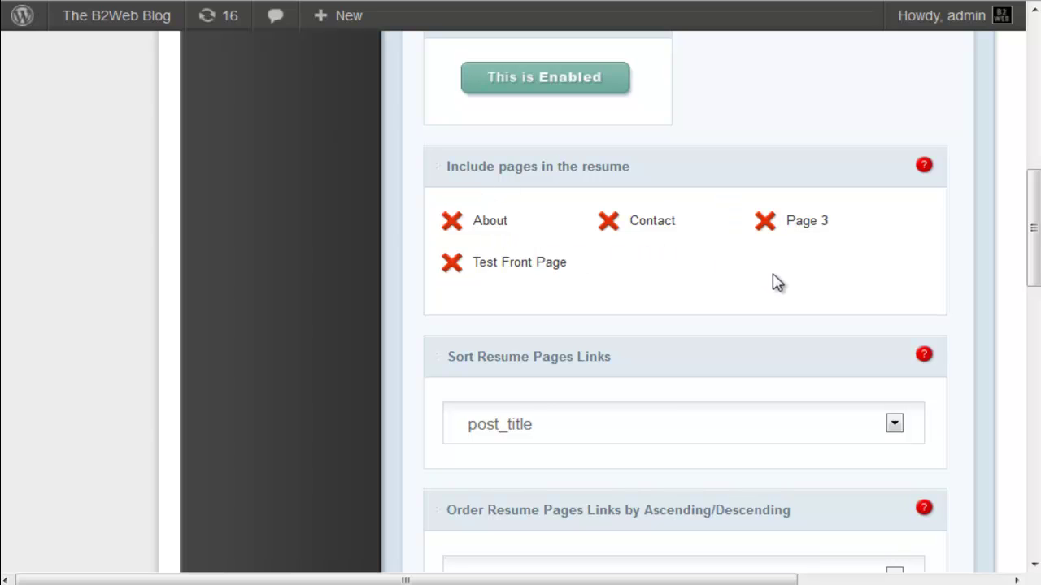
pyautogui.click(767, 232)
pyautogui.click(602, 225)
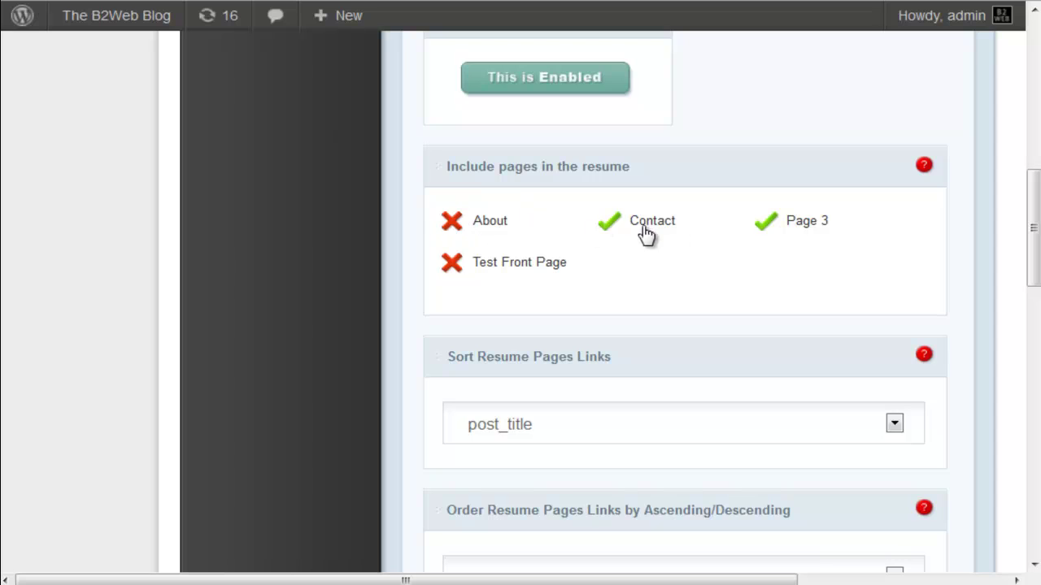
pyautogui.click(613, 229)
pyautogui.click(457, 267)
pyautogui.click(454, 227)
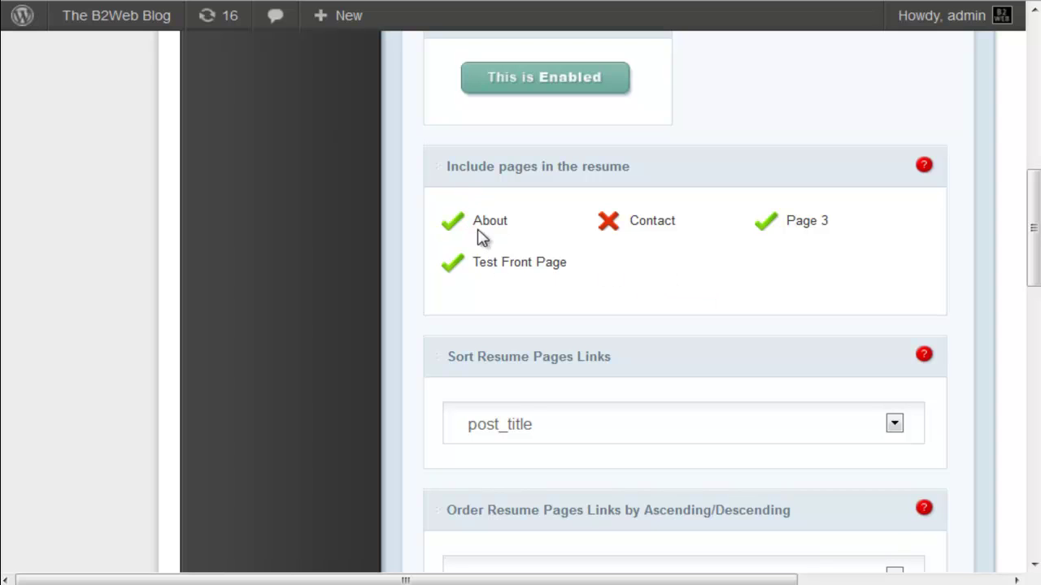
pyautogui.moveTo(338, 569)
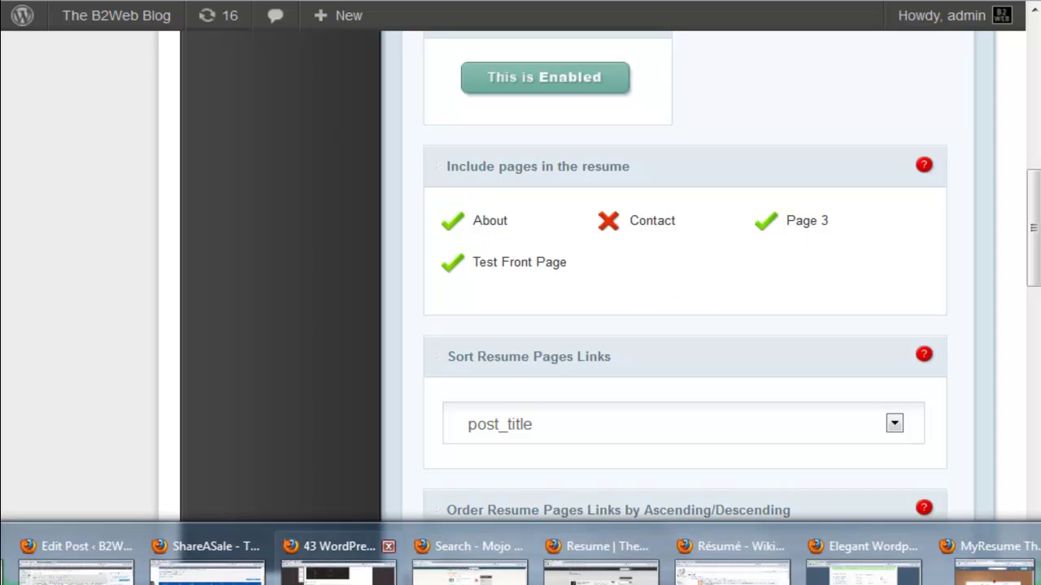
pyautogui.click(980, 579)
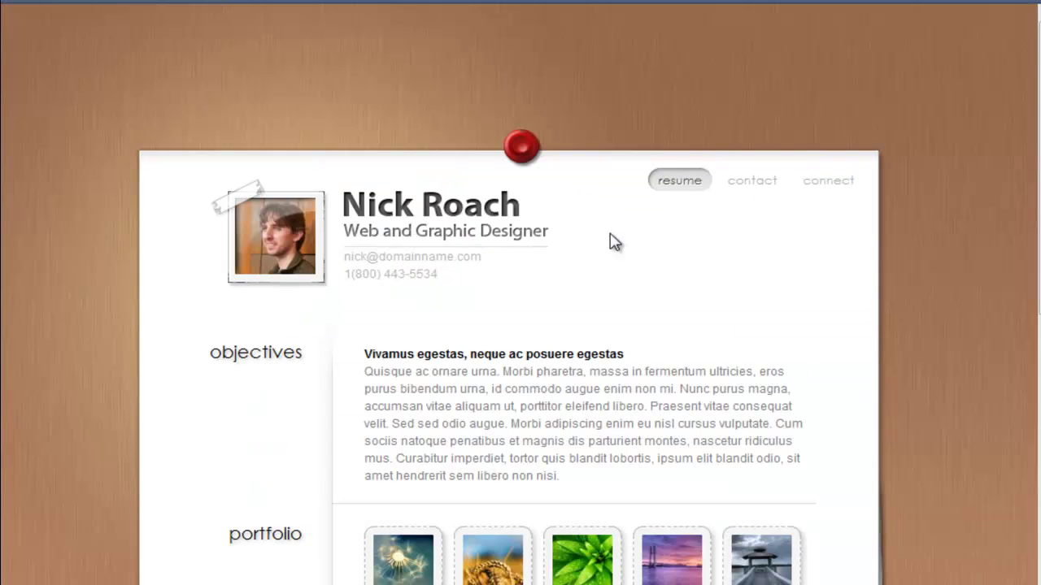
pyautogui.scroll(-3, 448, 286)
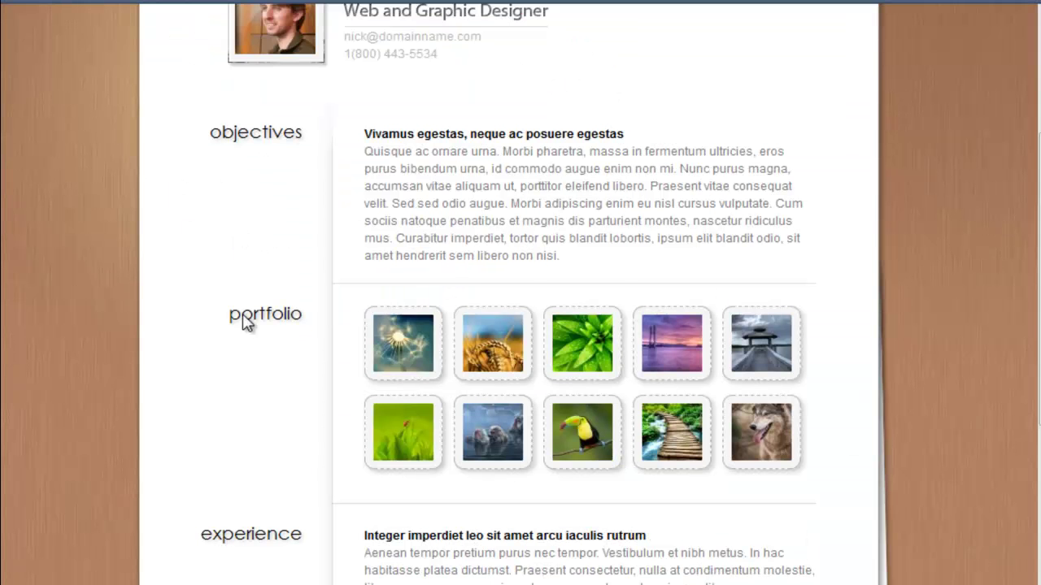
pyautogui.scroll(-2, 309, 423)
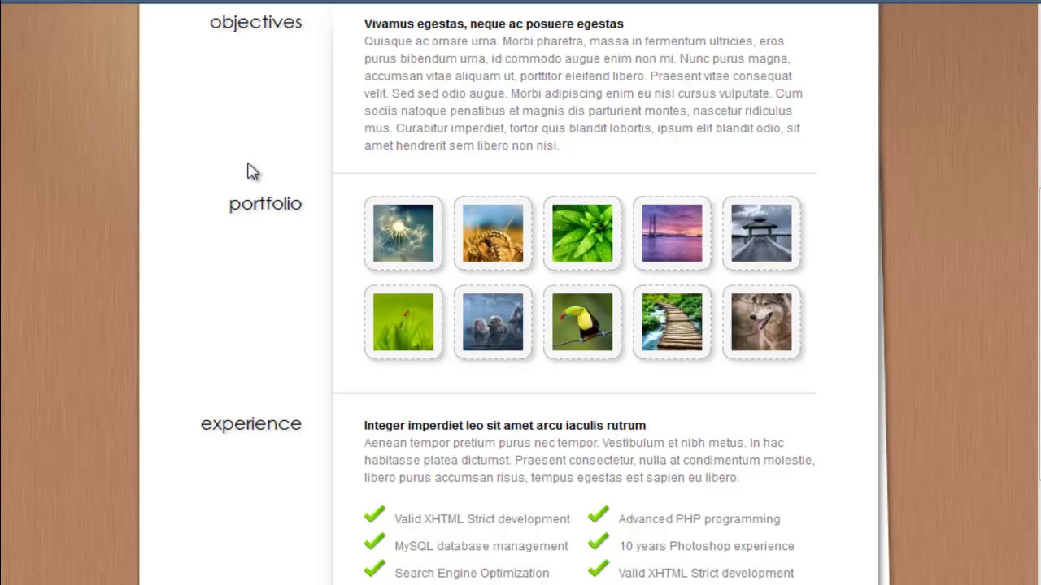
pyautogui.moveTo(862, 573)
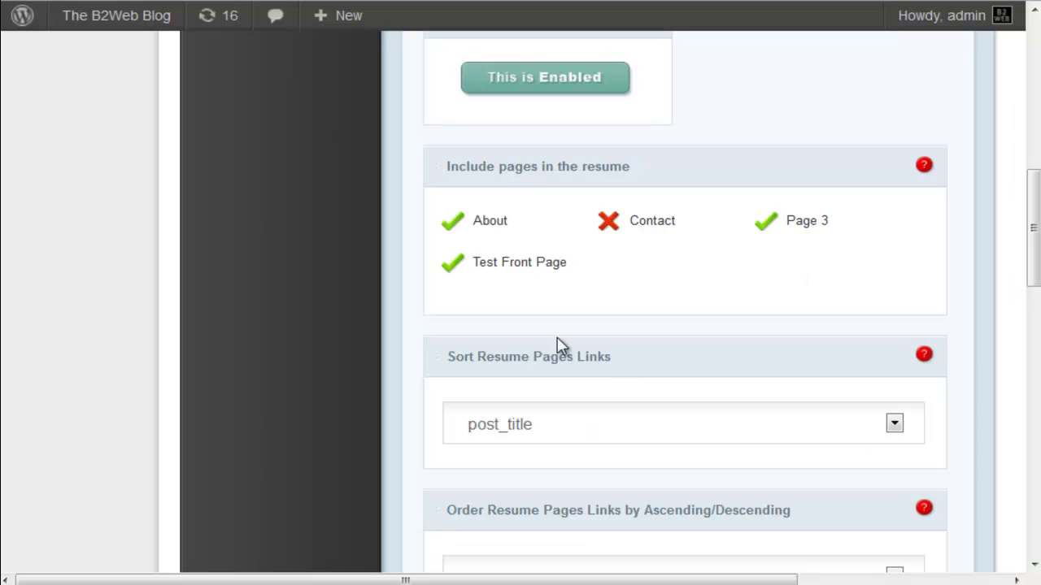
pyautogui.scroll(2, 663, 319)
# Step: Exclude Page 3, Test Front Page and About from the nav menu, leaving only Contact included
pyautogui.scroll(-8, 658, 254)
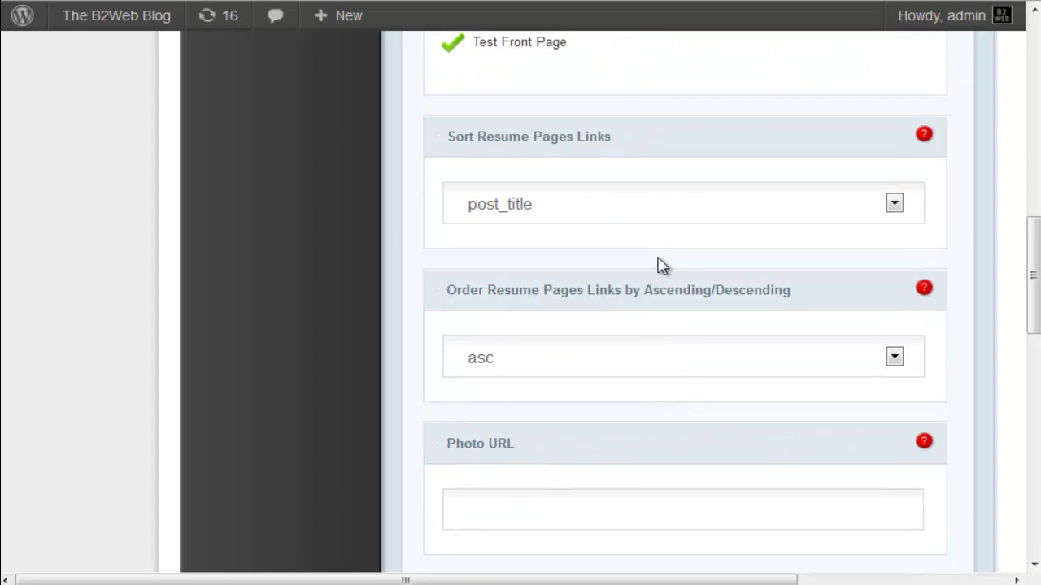
pyautogui.scroll(-1, 664, 265)
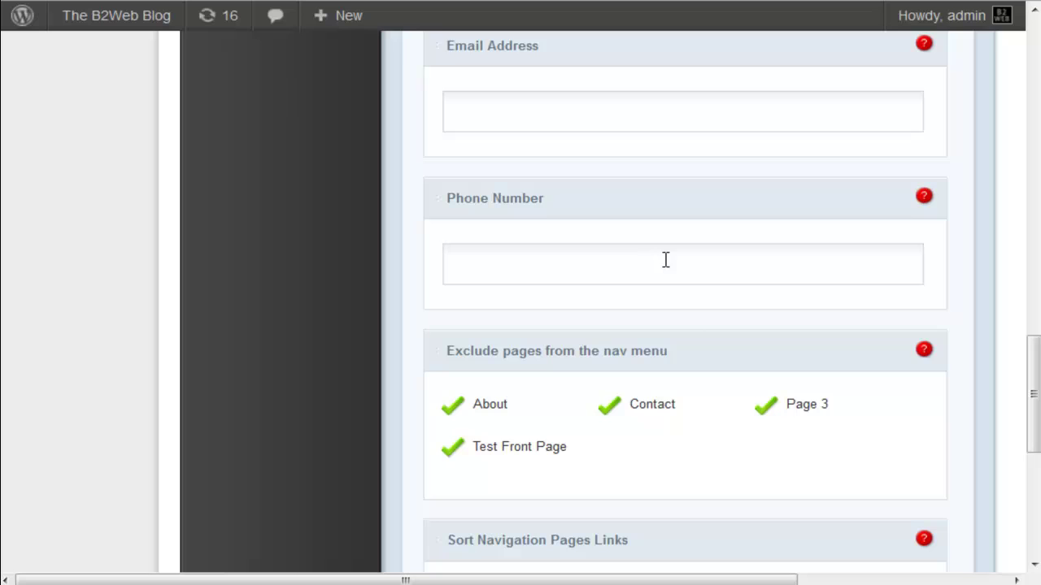
pyautogui.click(765, 407)
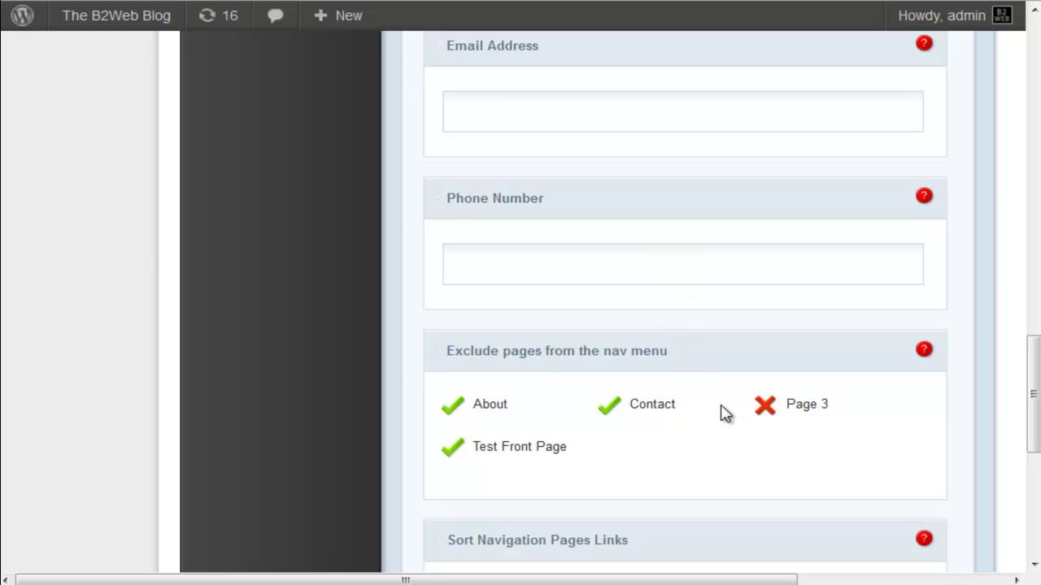
pyautogui.click(456, 449)
pyautogui.click(455, 407)
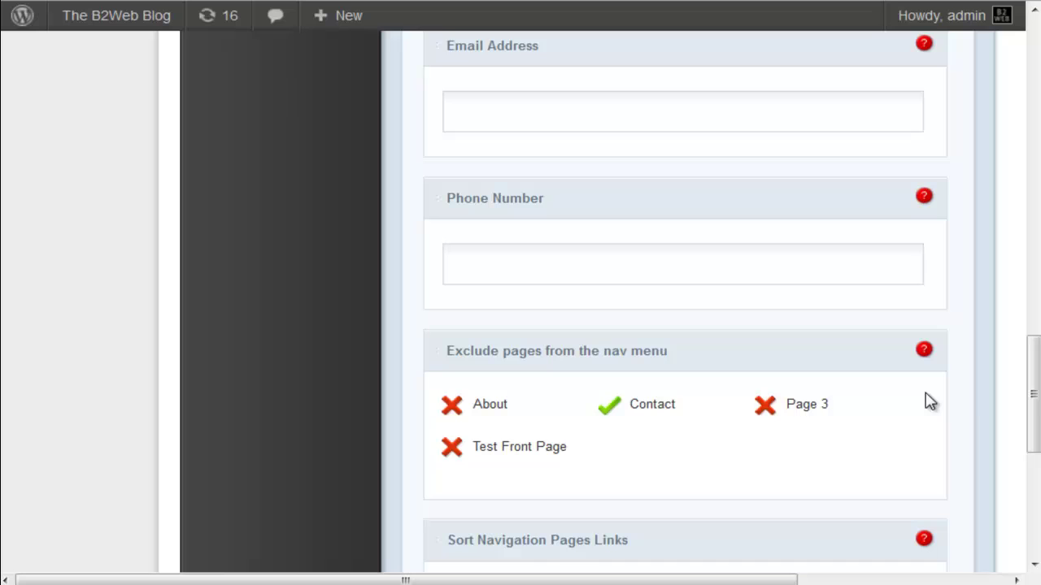
pyautogui.moveTo(1033, 402); pyautogui.dragTo(1019, 67)
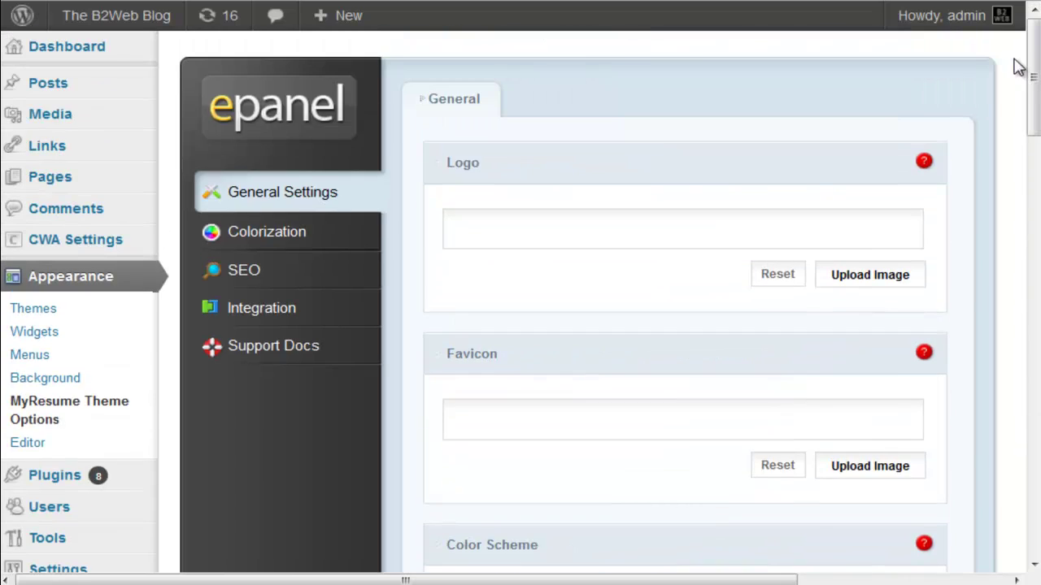
# Step: Add a new page and enter 'Objectives' as its title
pyautogui.moveTo(49, 183)
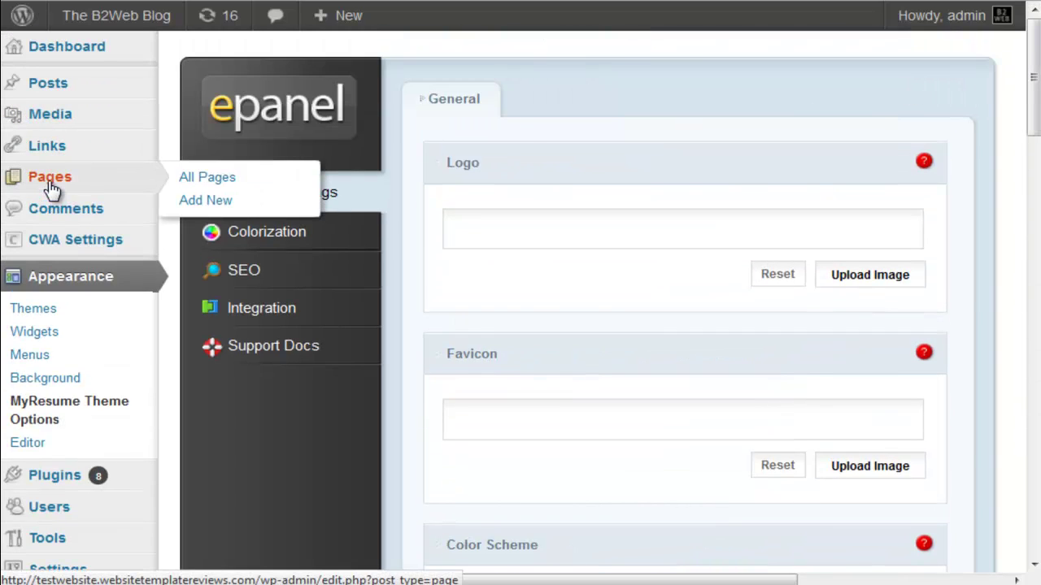
pyautogui.click(195, 204)
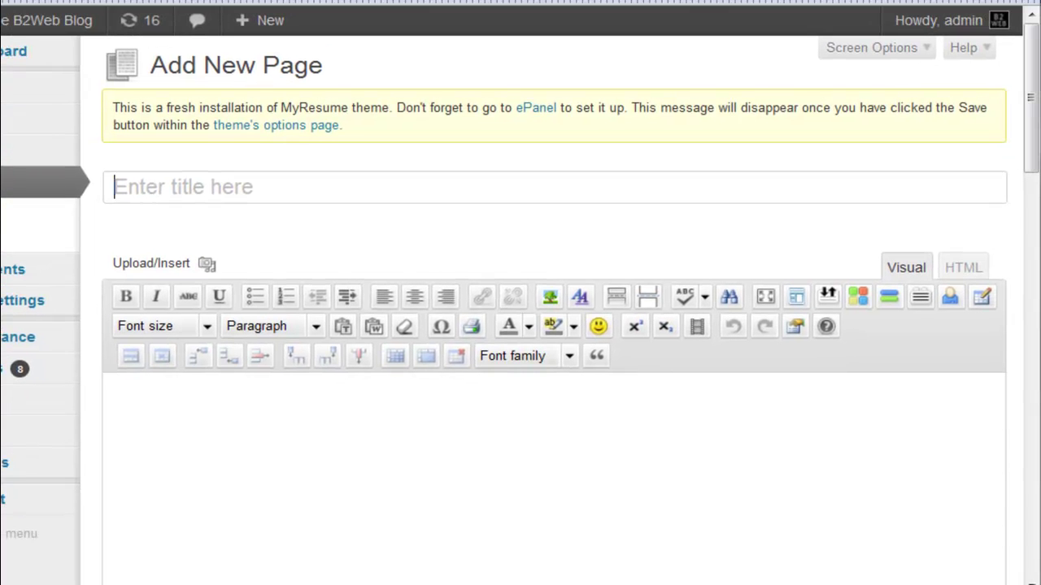
pyautogui.click(335, 467)
pyautogui.click(284, 188)
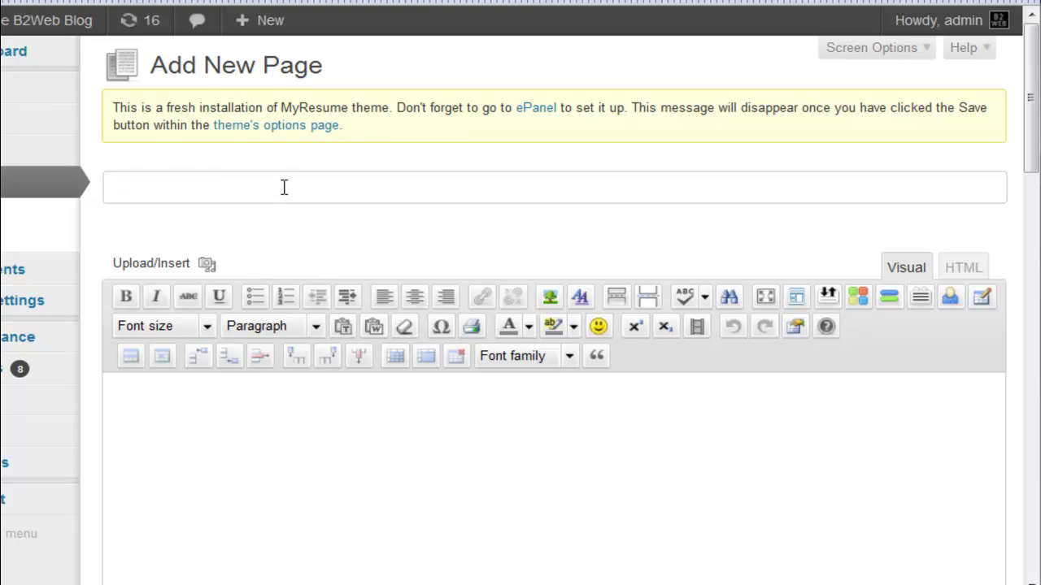
pyautogui.write('Objectives')
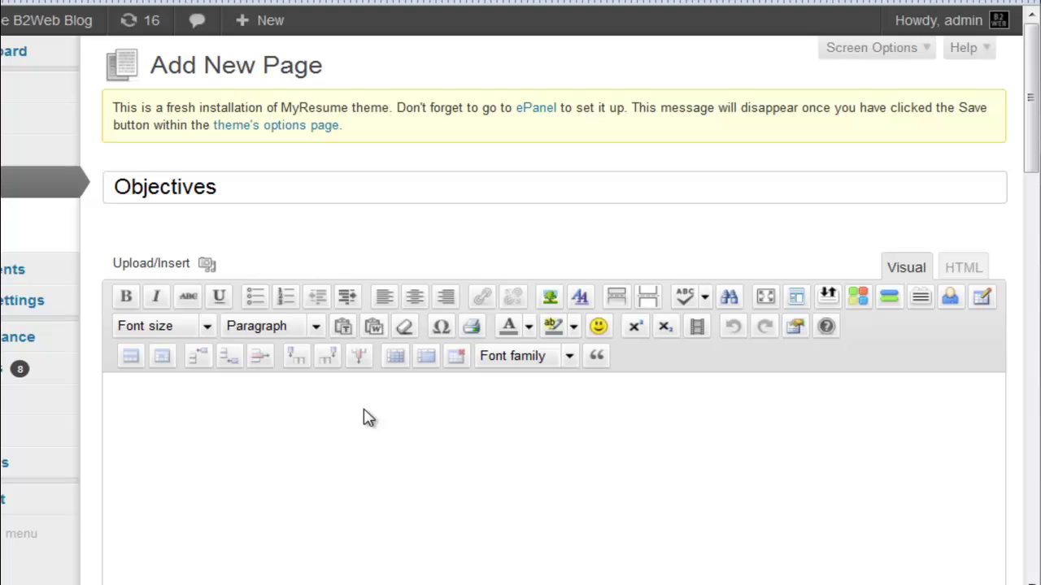
pyautogui.click(857, 299)
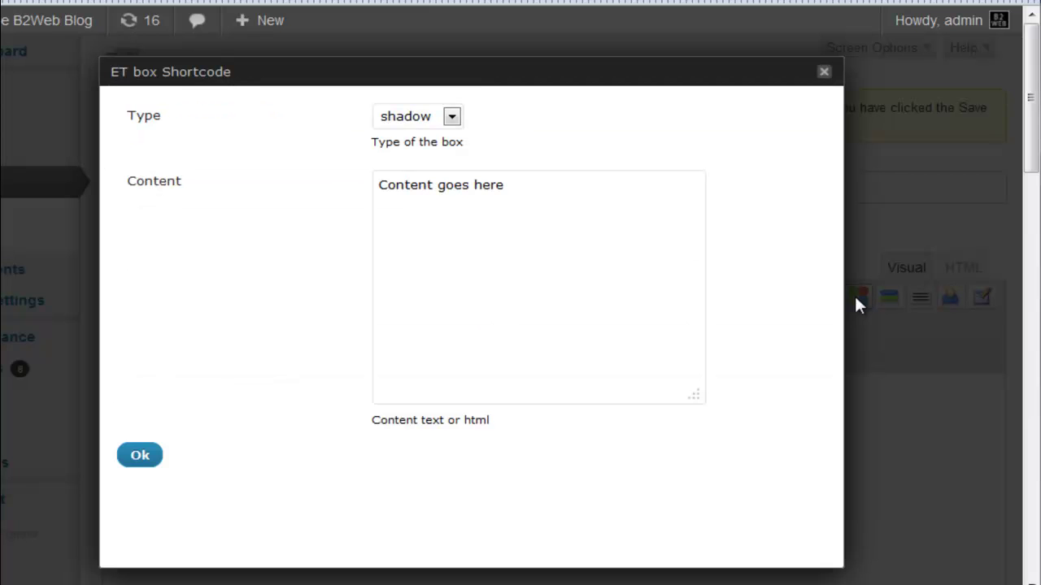
pyautogui.click(452, 120)
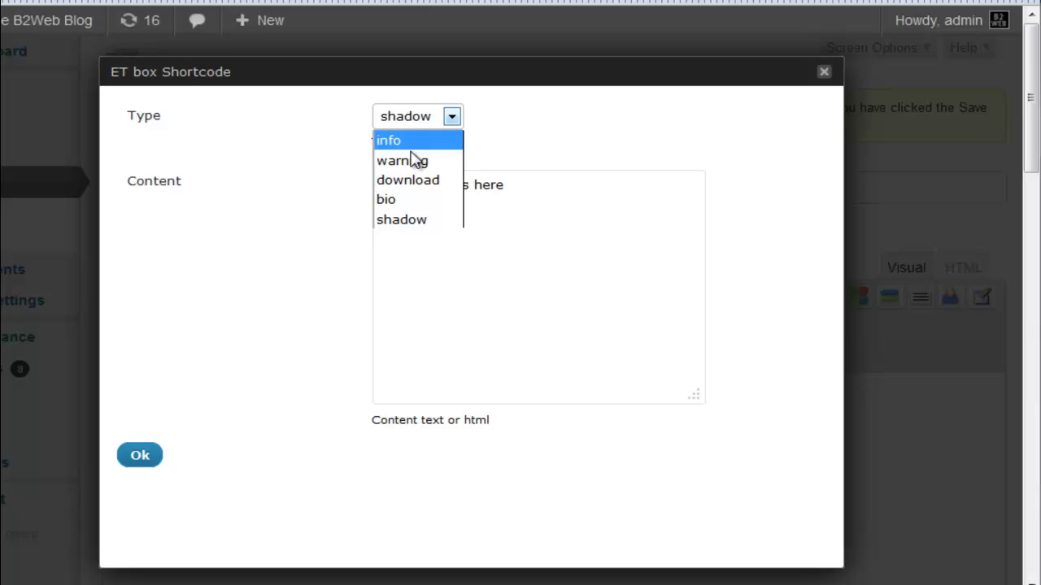
pyautogui.click(520, 146)
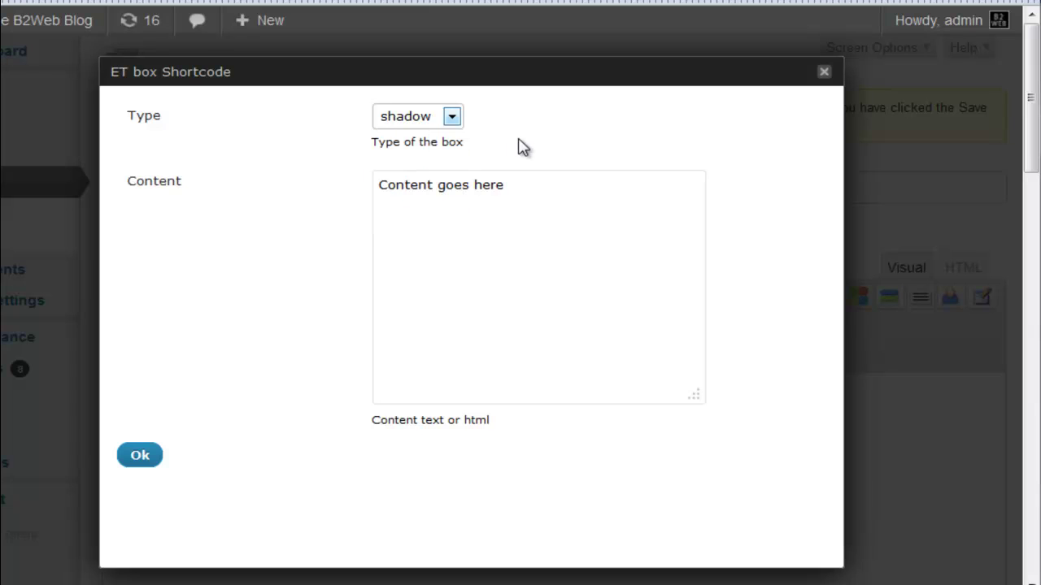
pyautogui.click(494, 199)
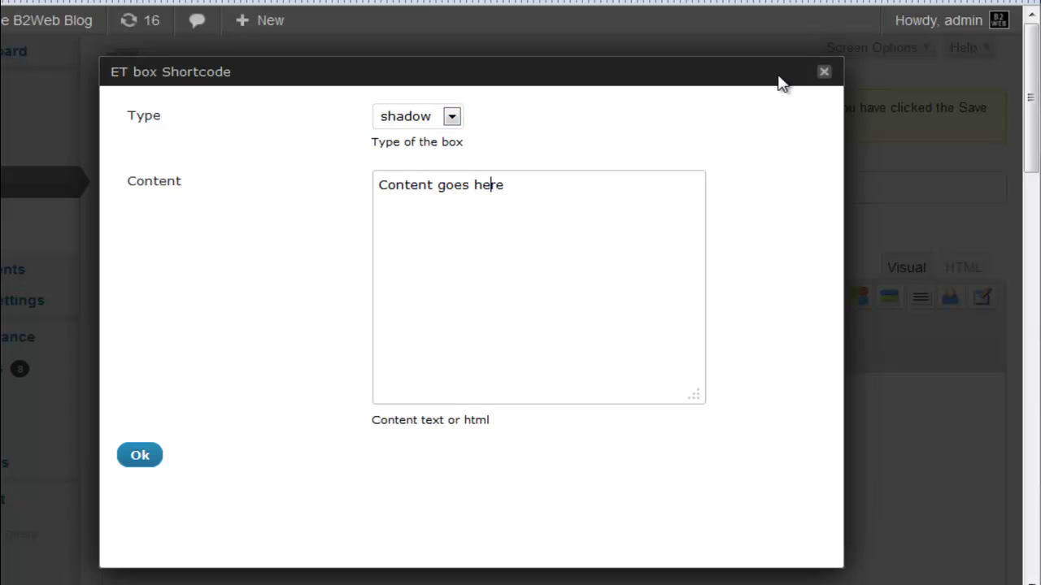
pyautogui.click(824, 74)
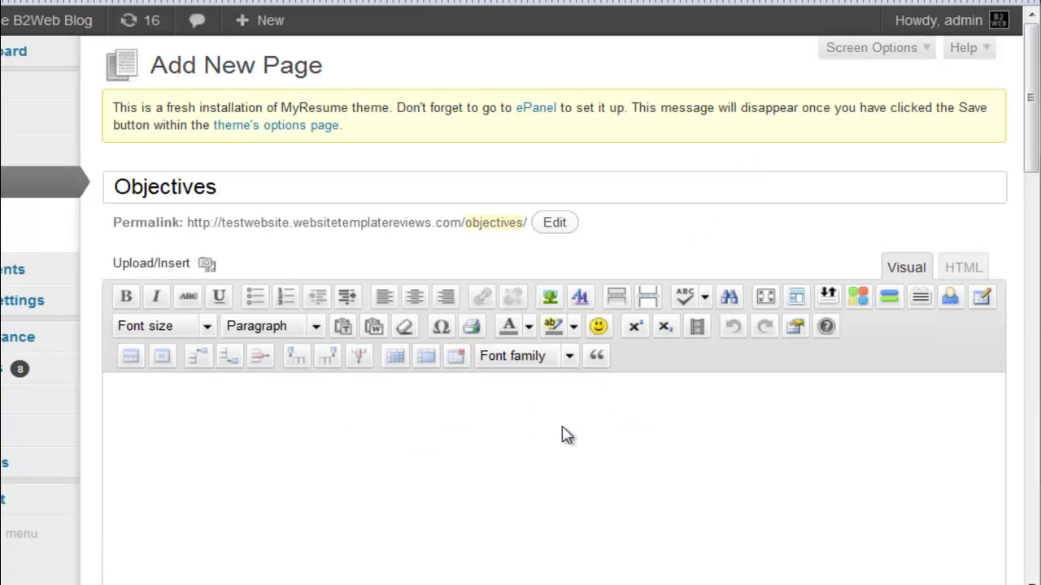
pyautogui.click(890, 299)
pyautogui.click(824, 74)
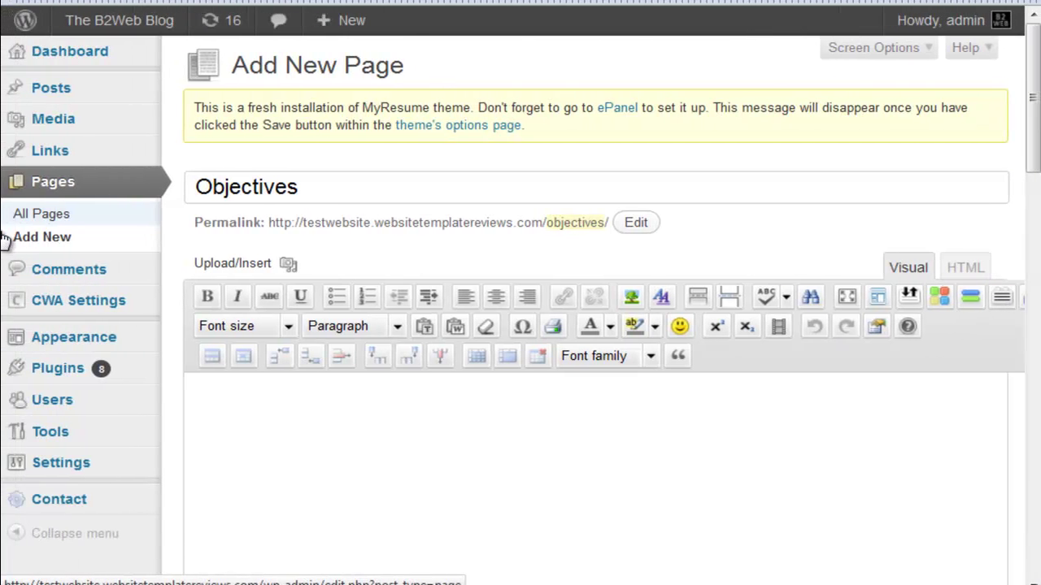
pyautogui.scroll(-1, 1035, 140)
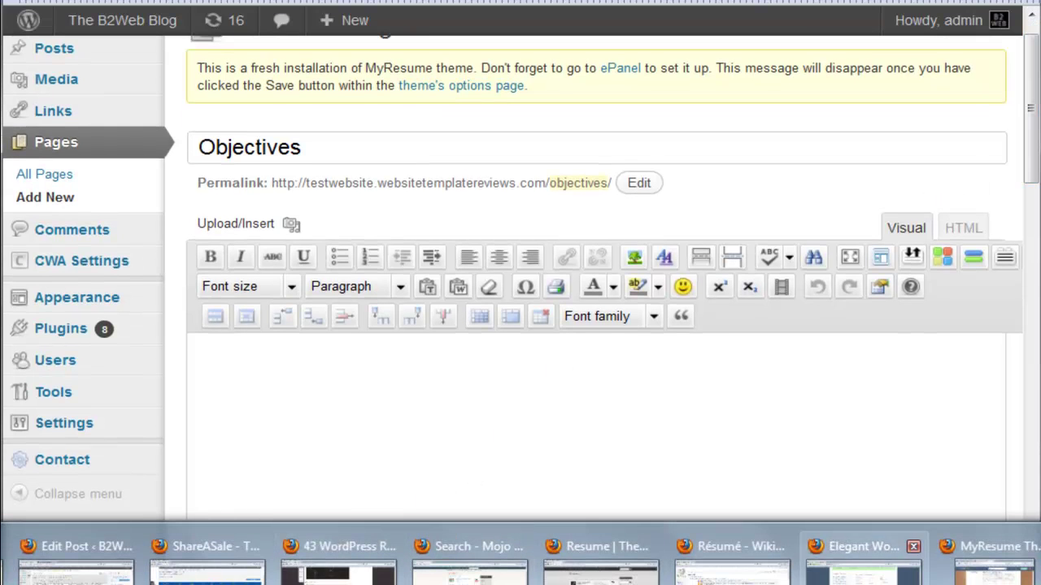
pyautogui.click(955, 553)
pyautogui.scroll(5, 800, 143)
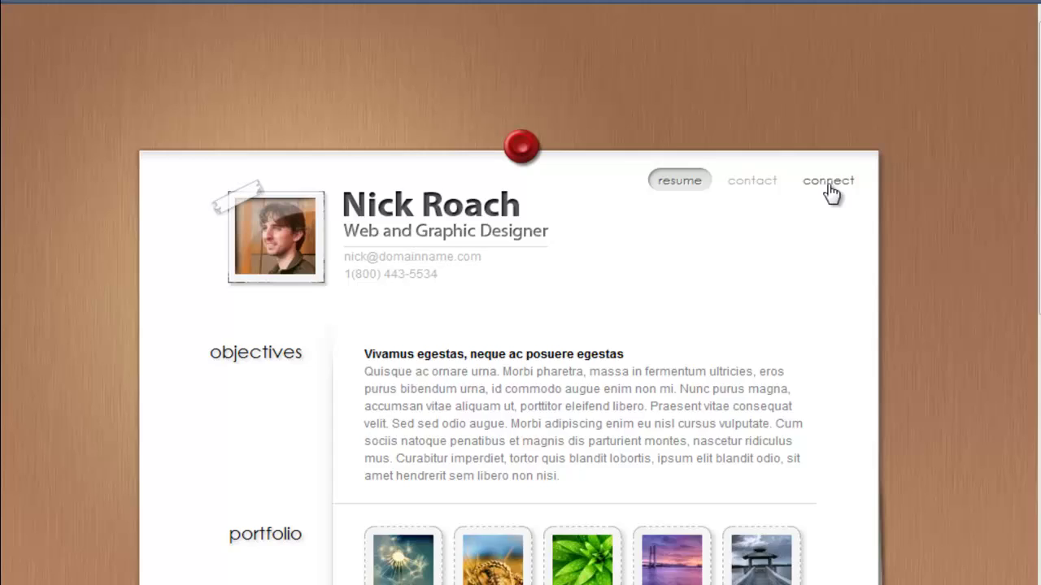
pyautogui.click(829, 181)
pyautogui.scroll(-1, 760, 243)
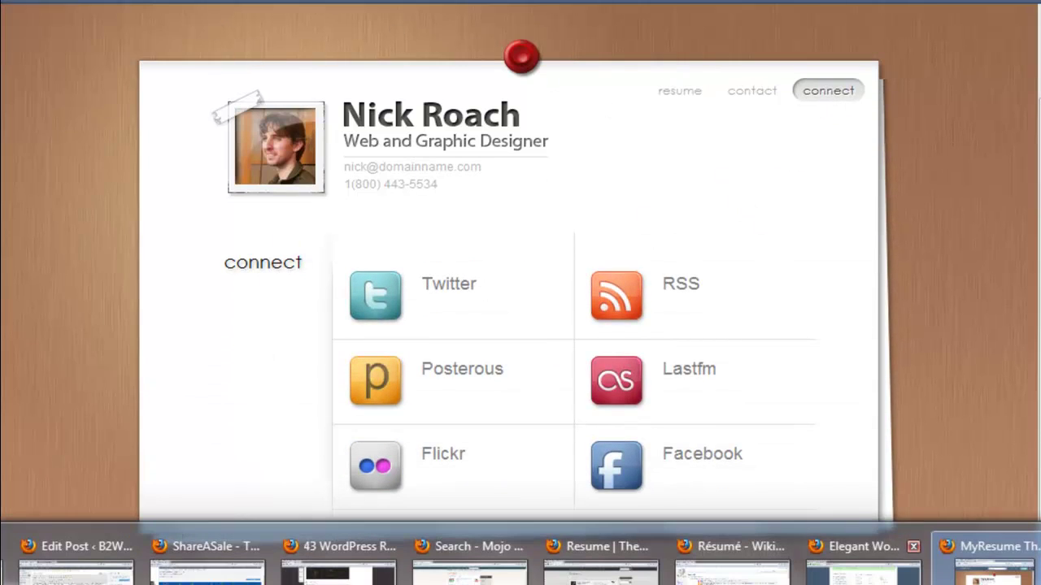
pyautogui.click(11, 570)
# Step: Set the Objectives page's template to 'Connect Page' under Page Attributes
pyautogui.scroll(-7, 406, 327)
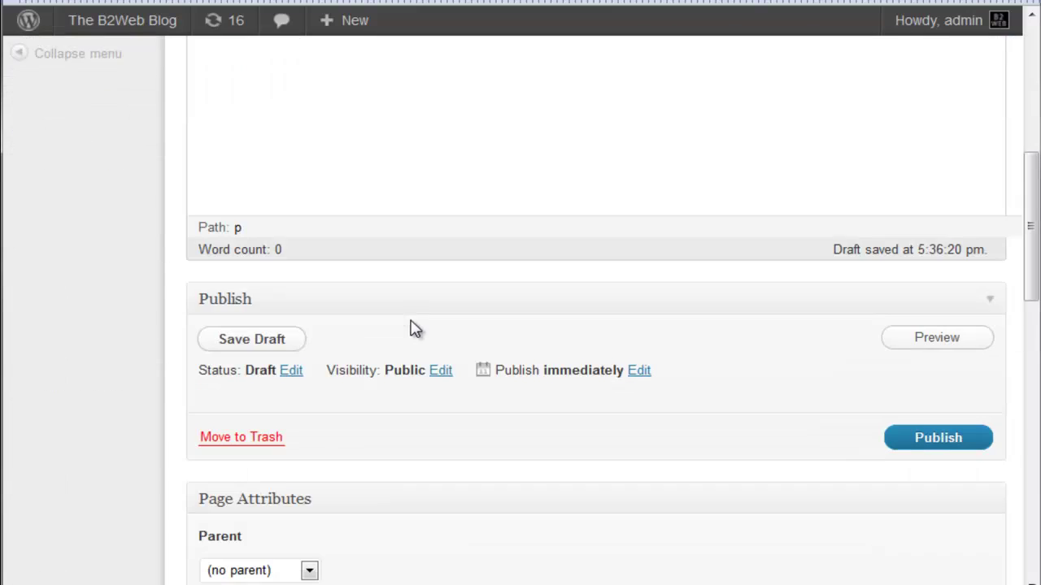
pyautogui.scroll(-3, 419, 323)
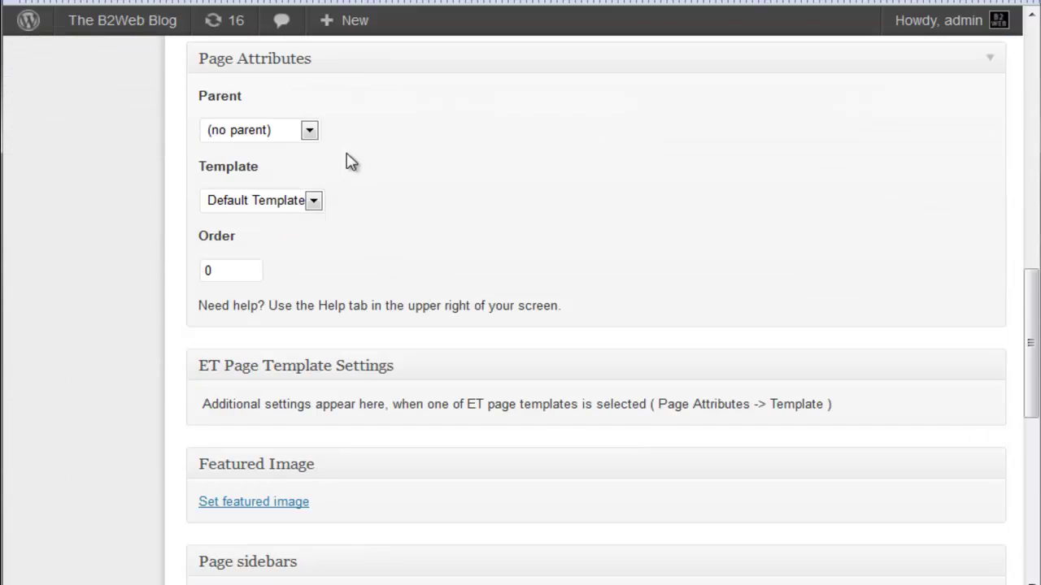
pyautogui.click(313, 201)
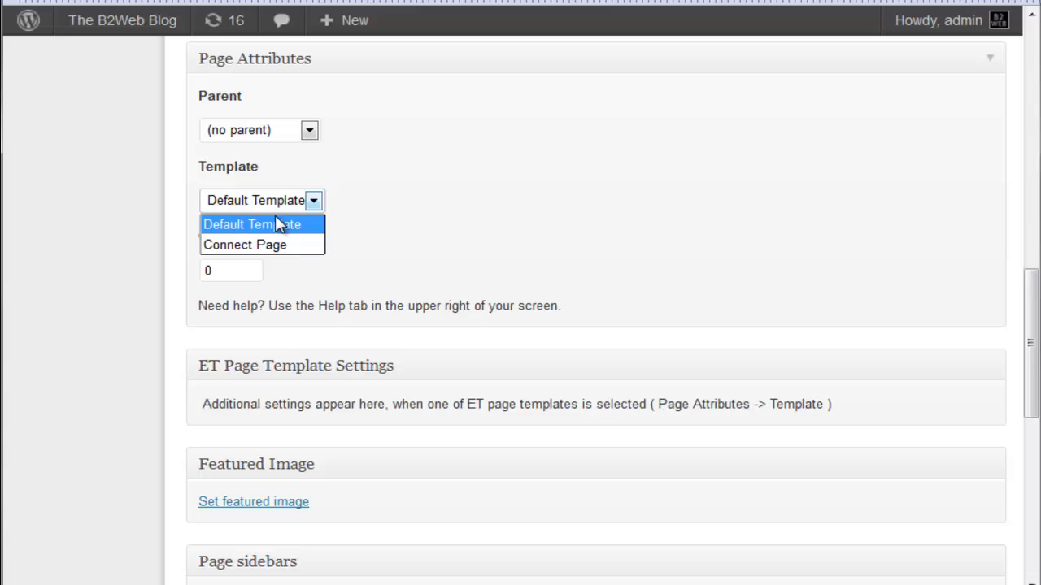
pyautogui.click(268, 248)
pyautogui.scroll(8, 558, 280)
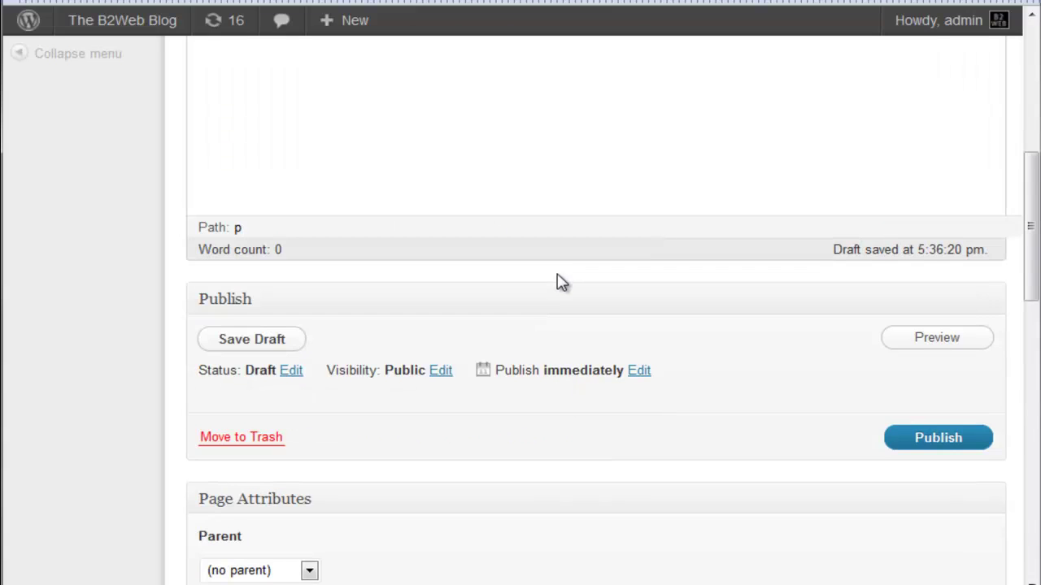
pyautogui.scroll(1, 558, 279)
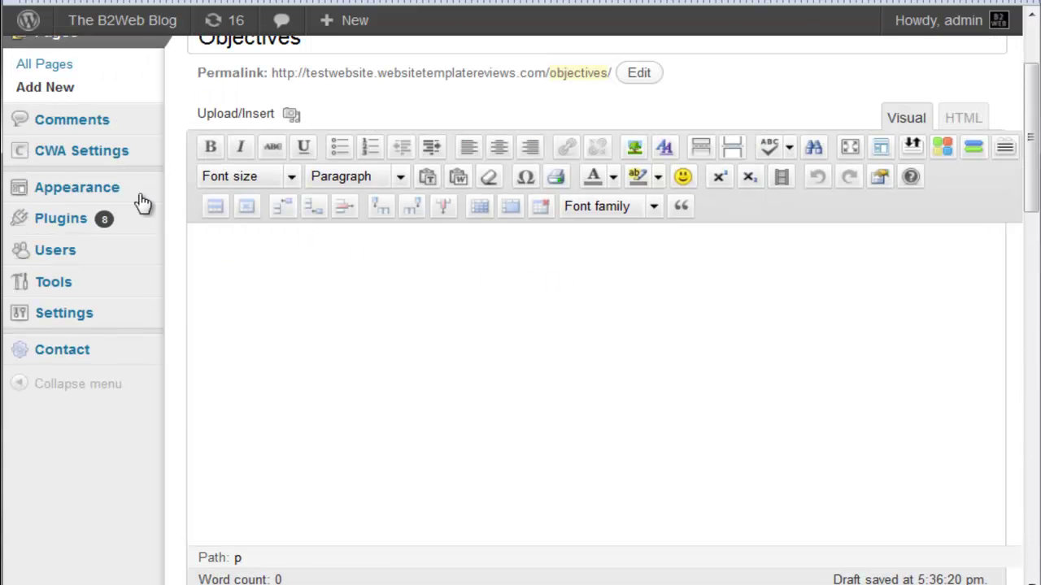
# Step: Go to Appearance > Widgets and check the ET Connect Widget in the Connect sidebar
pyautogui.moveTo(73, 190)
pyautogui.click(205, 213)
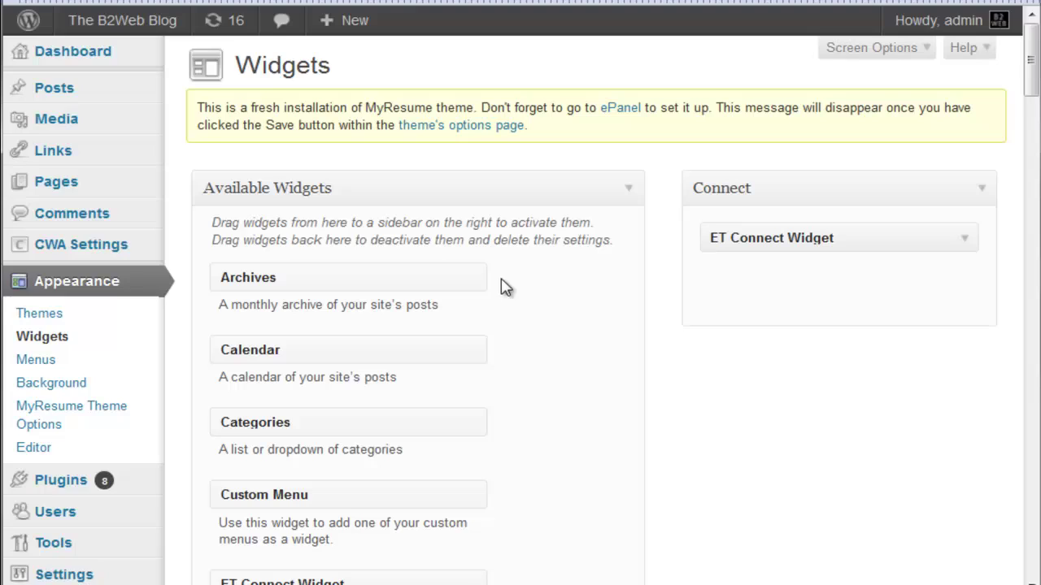
pyautogui.scroll(-1, 333, 525)
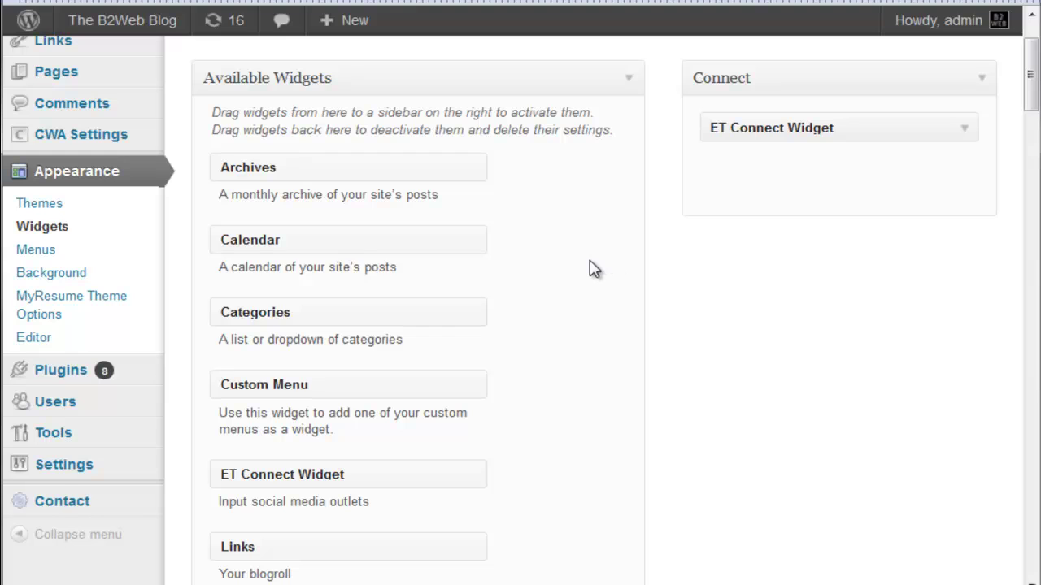
pyautogui.scroll(3, 595, 269)
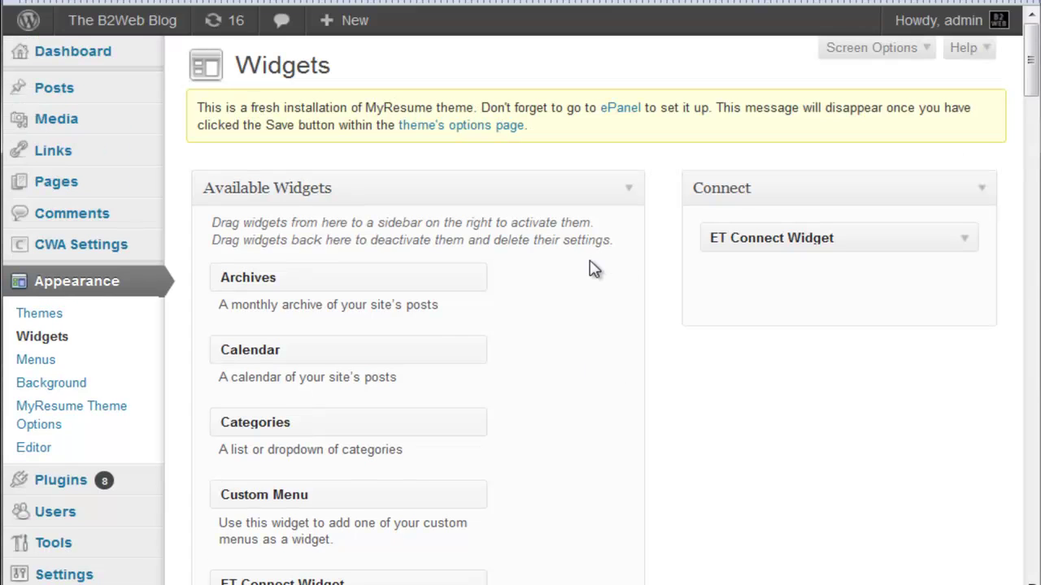